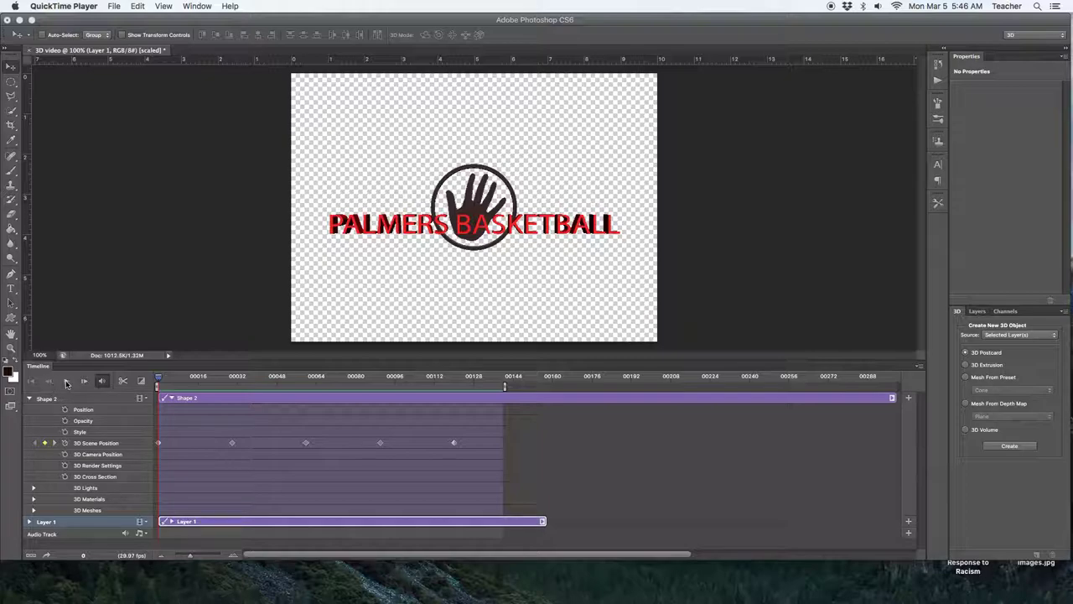
# Play the finished 3D logo animation from the start of the timeline.
pyautogui.click(65, 383)
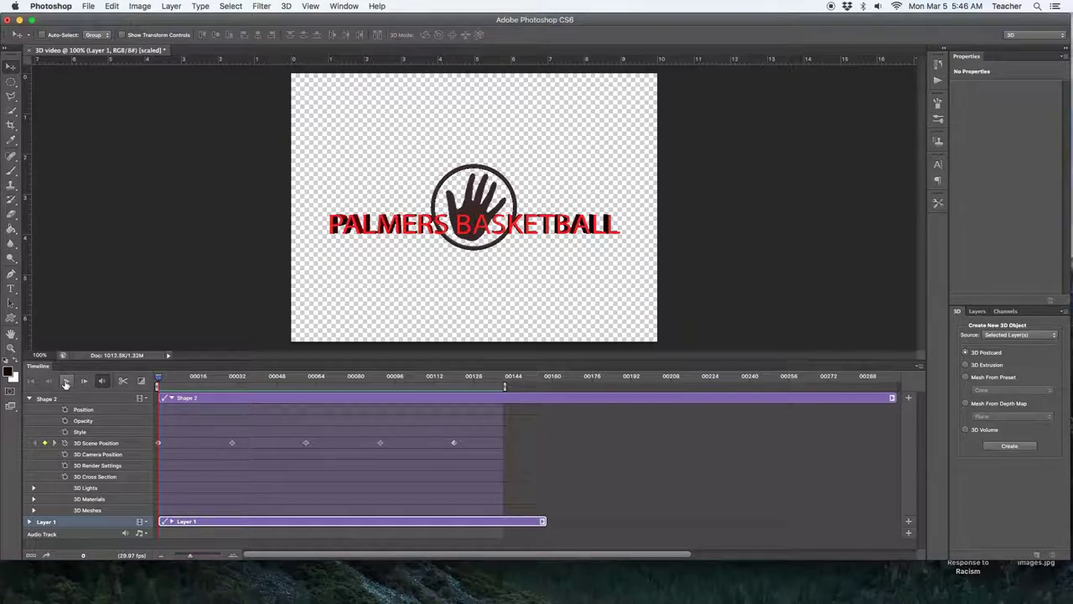
pyautogui.click(65, 384)
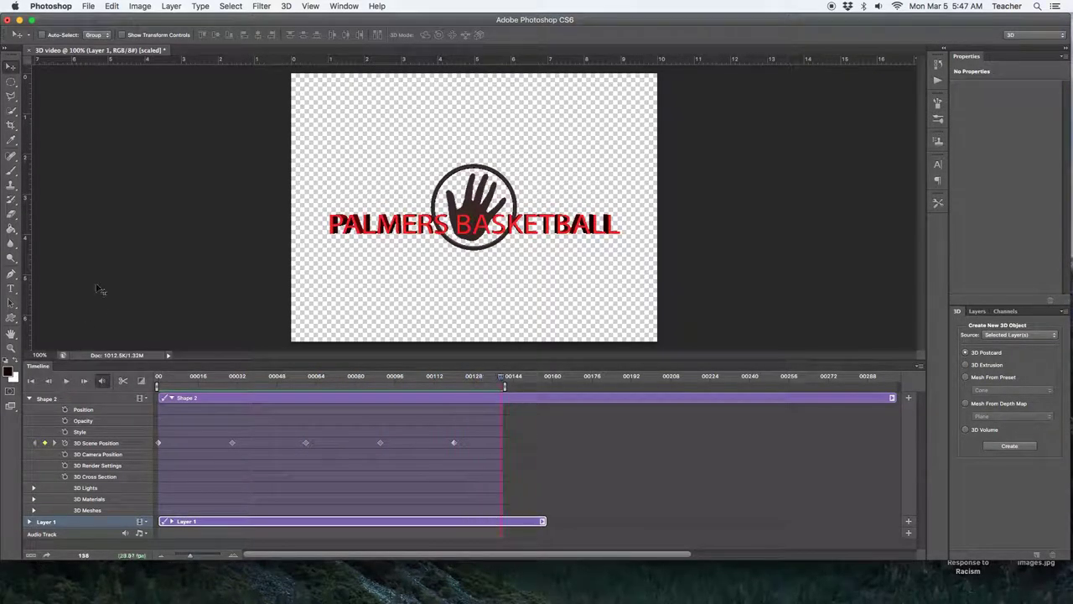
# Create a new document named LASTNAME 3D VIDEO from the Film & Video NTSC DV preset, 720 x 480 pixels, with a transparent background.
pyautogui.click(89, 7)
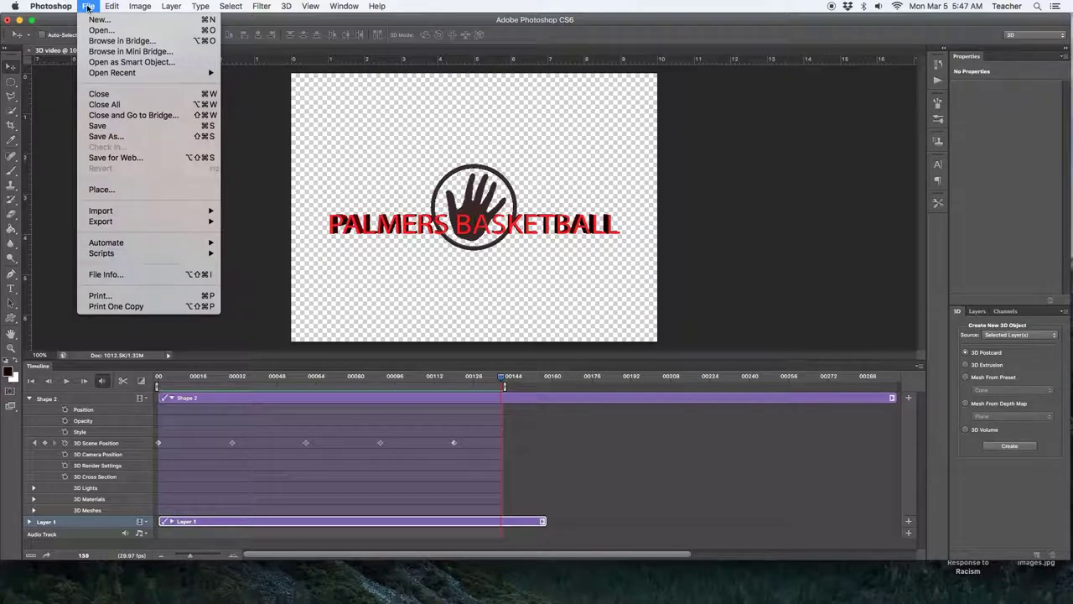
pyautogui.click(99, 20)
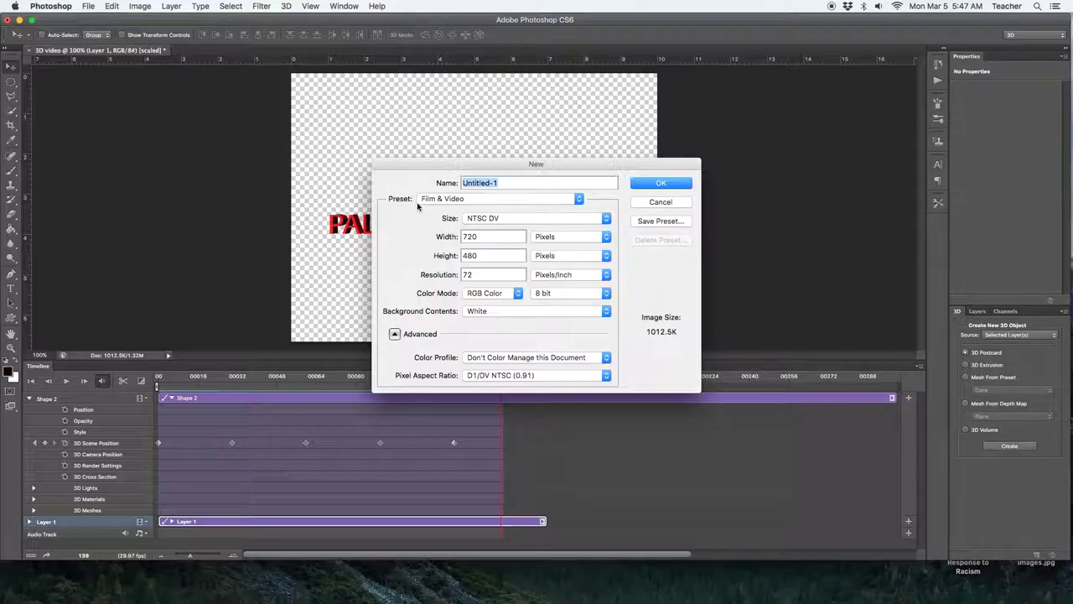
pyautogui.click(425, 202)
pyautogui.click(412, 231)
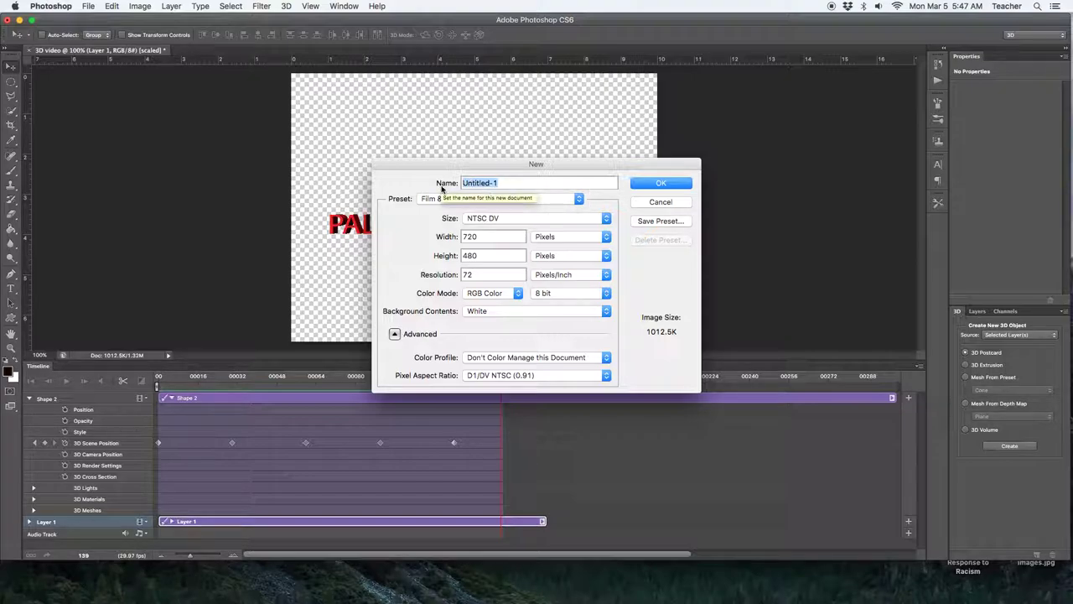
pyautogui.write('LASTNAME 3')
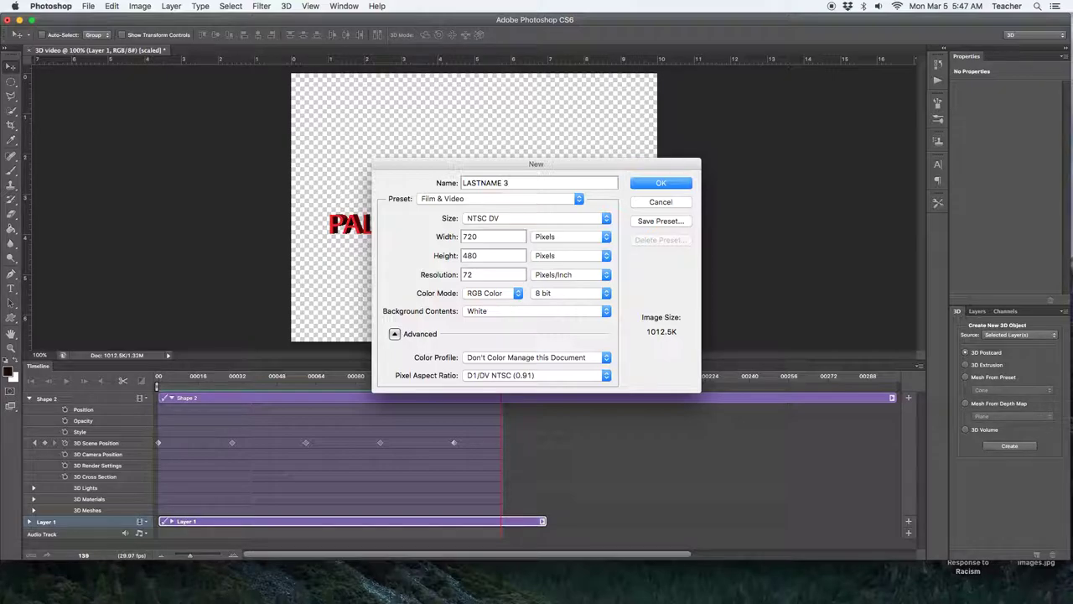
pyautogui.write('D VIDEO')
pyautogui.click(508, 316)
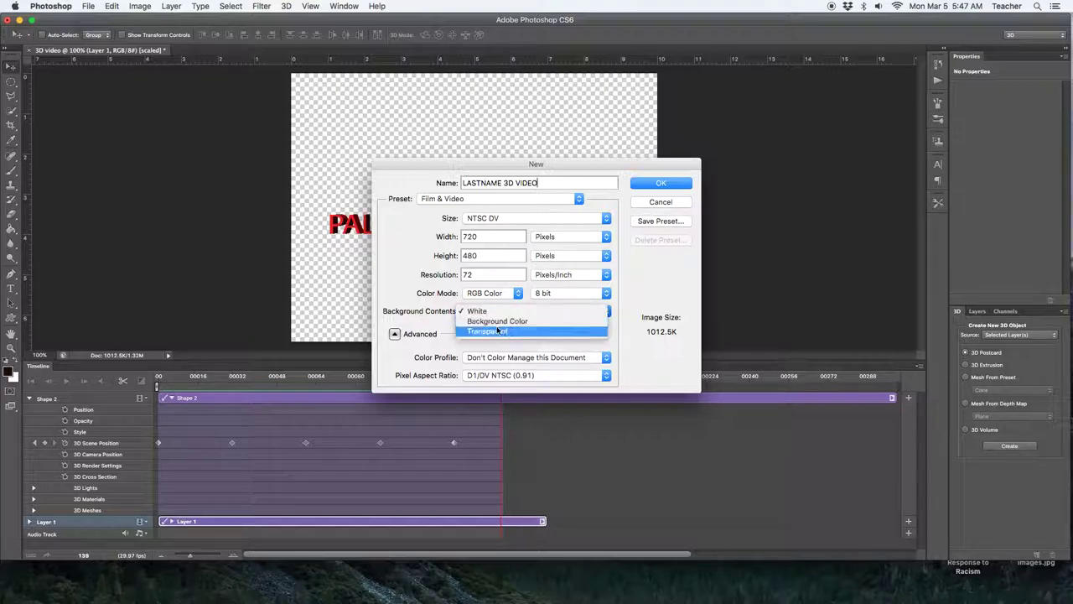
pyautogui.click(499, 332)
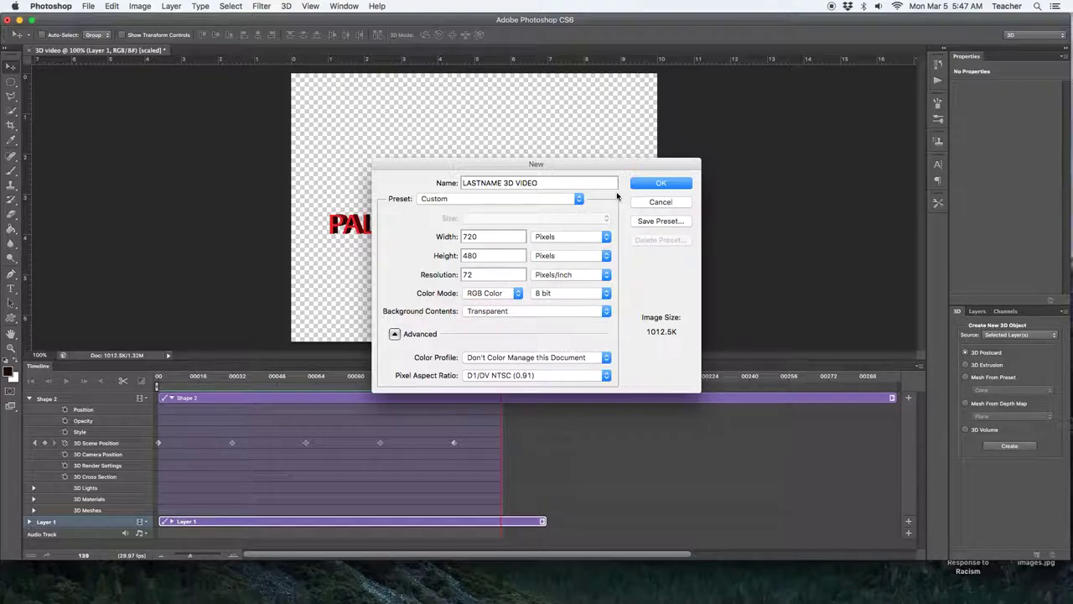
pyautogui.click(659, 183)
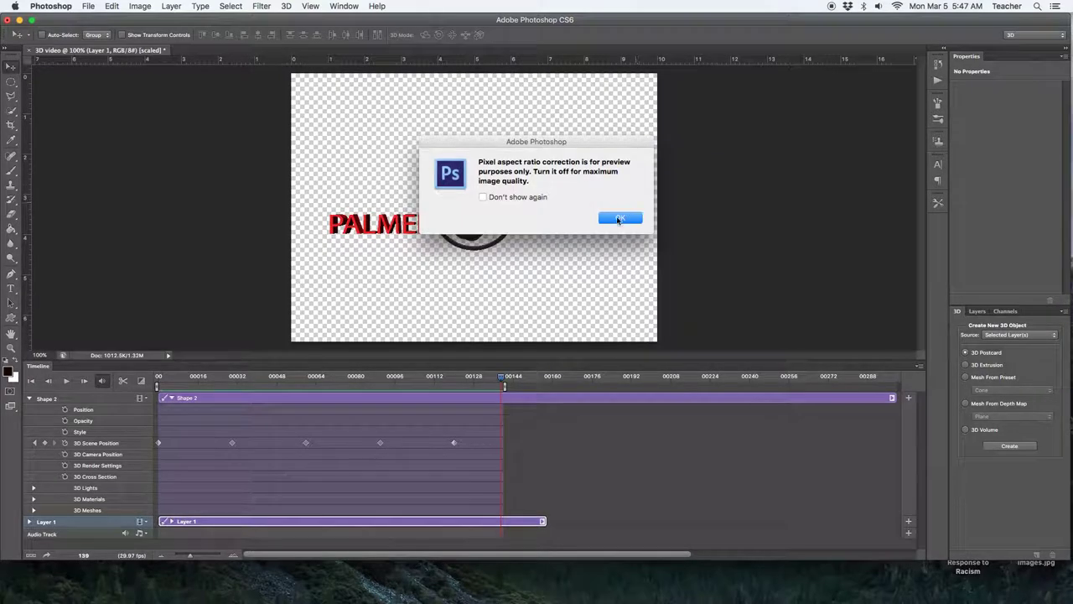
pyautogui.click(619, 218)
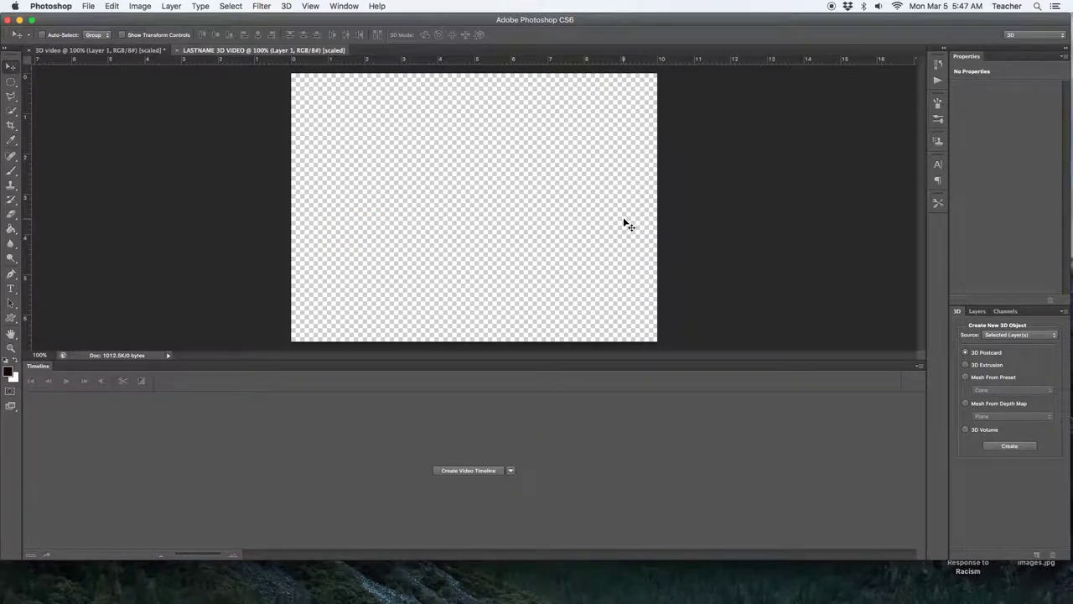
# Close the Timeline panel group and show the document's layers.
pyautogui.click(919, 366)
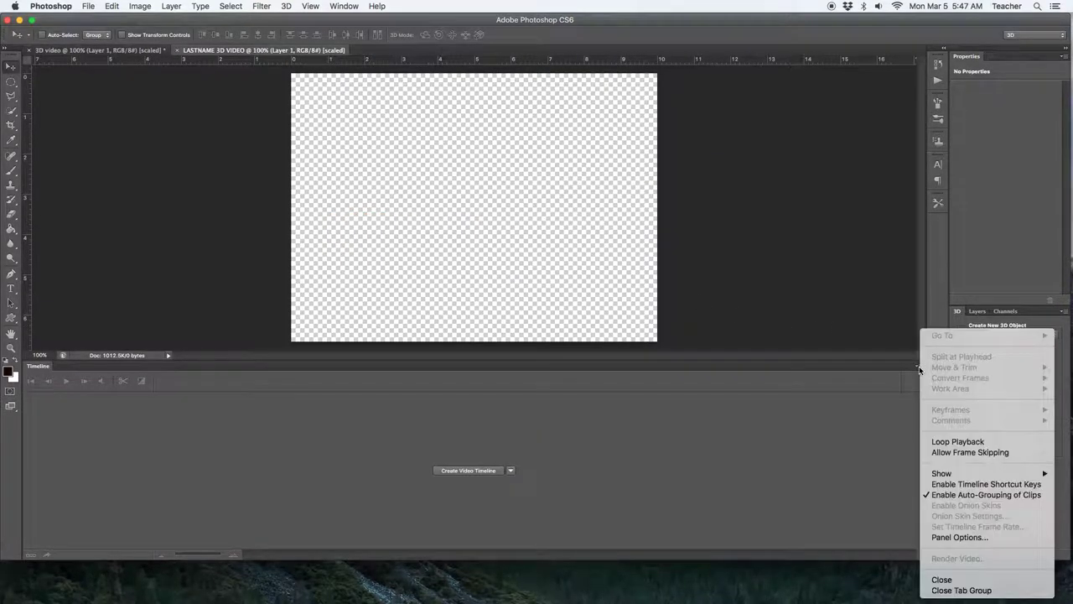
pyautogui.click(961, 590)
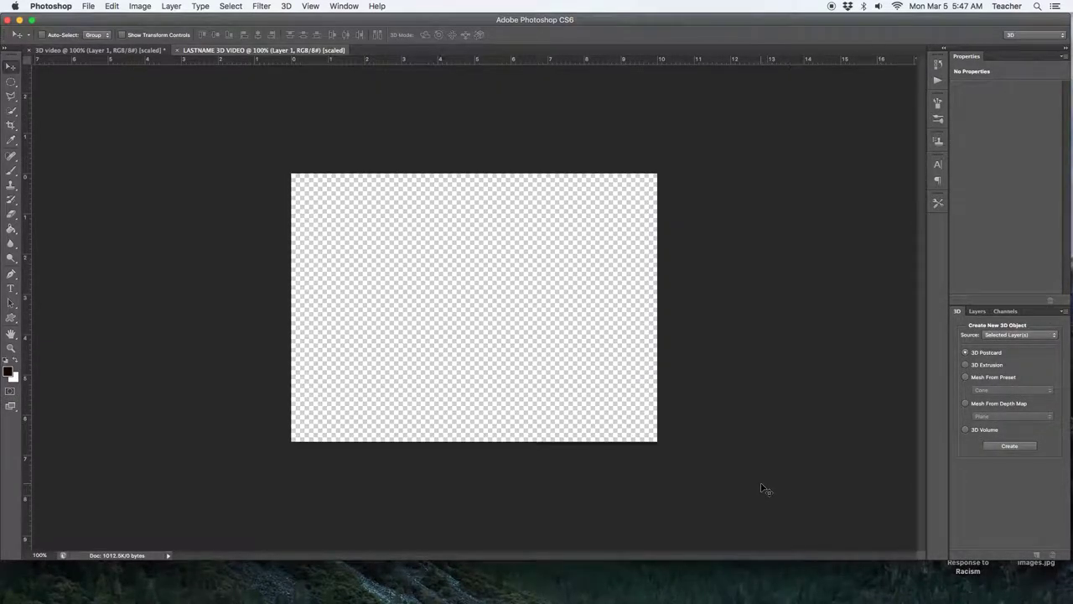
pyautogui.click(975, 311)
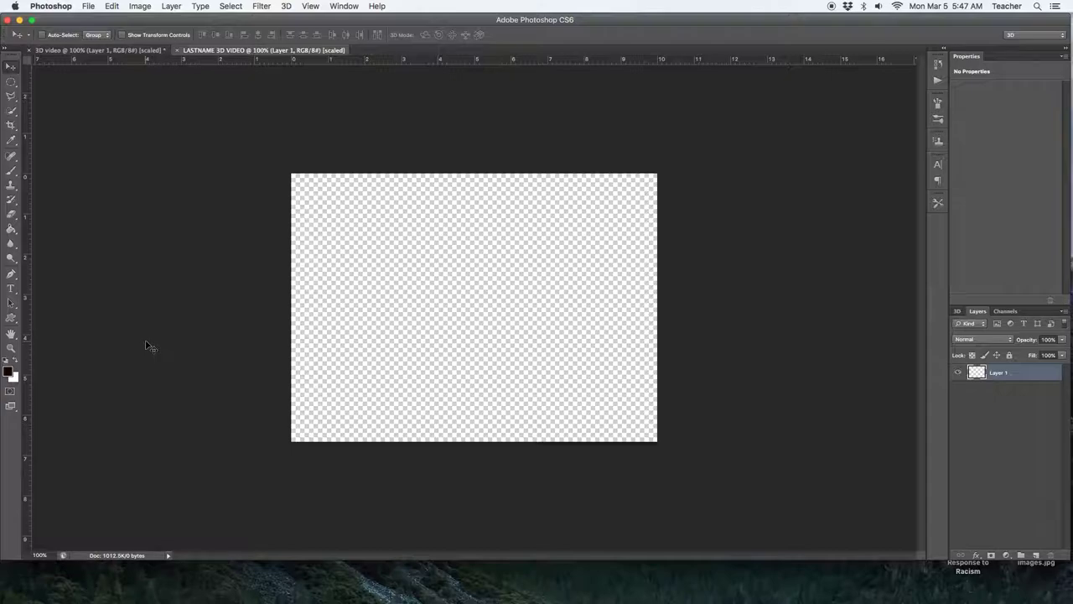
# Draw a thin circle outline about 219 px wide and high near the canvas centre with the Custom Shape tool.
pyautogui.click(11, 320)
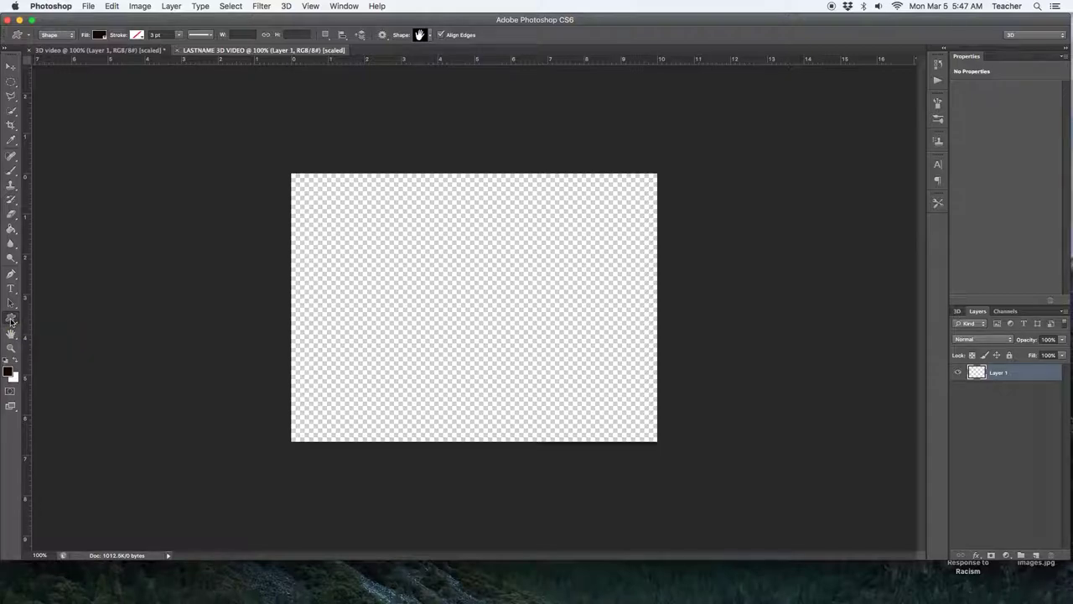
pyautogui.click(11, 319)
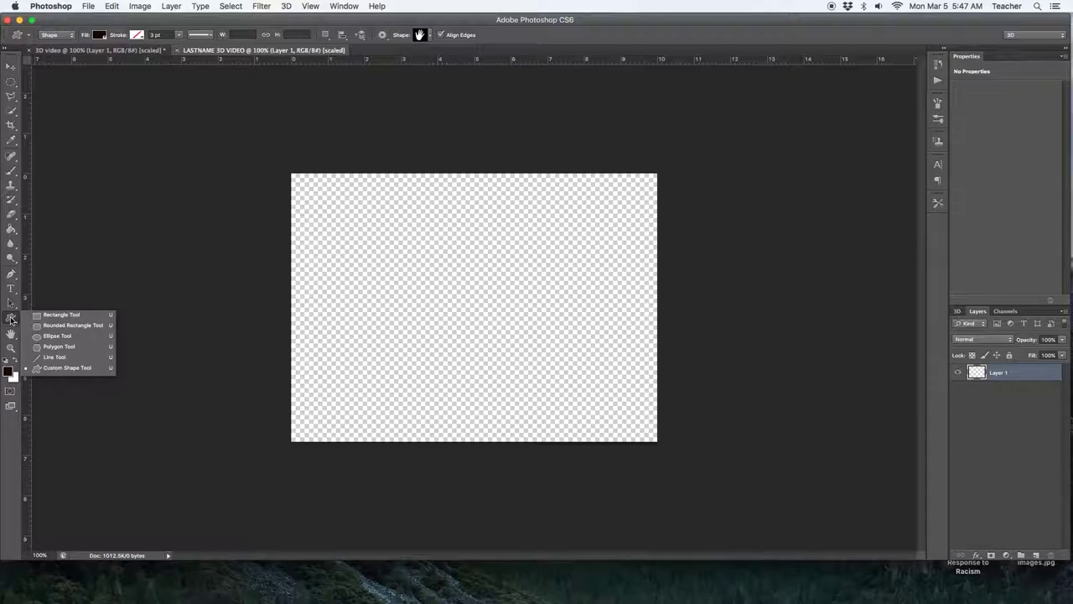
pyautogui.click(43, 369)
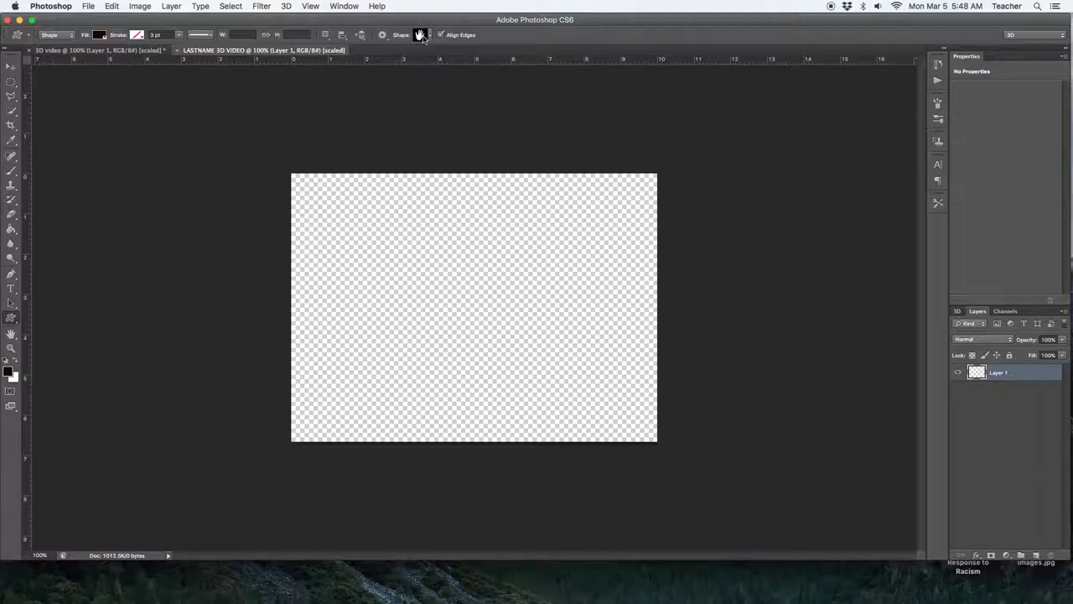
pyautogui.click(424, 37)
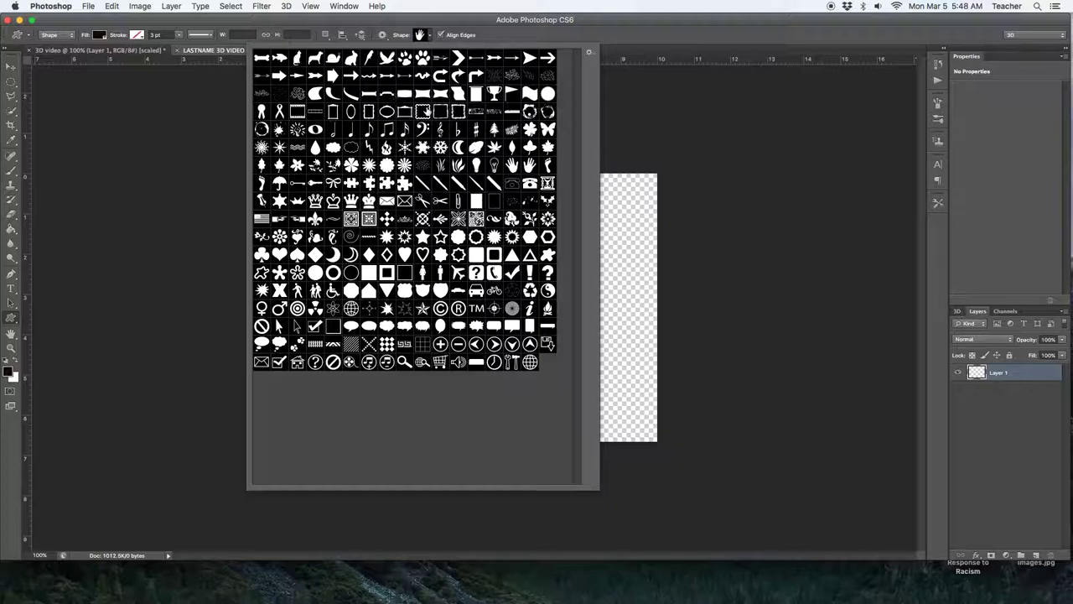
pyautogui.click(590, 54)
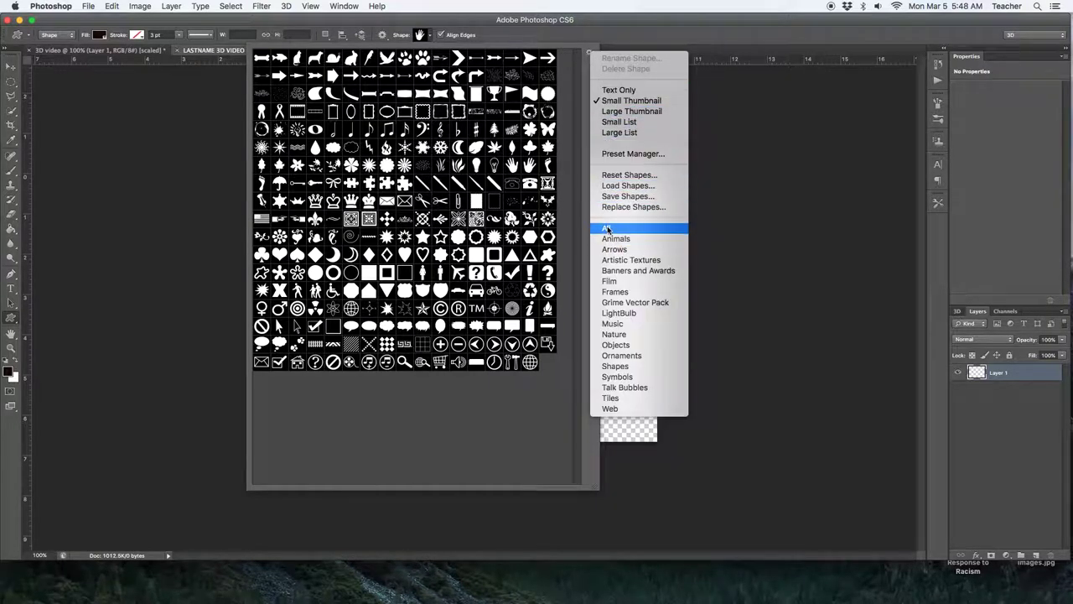
pyautogui.click(438, 409)
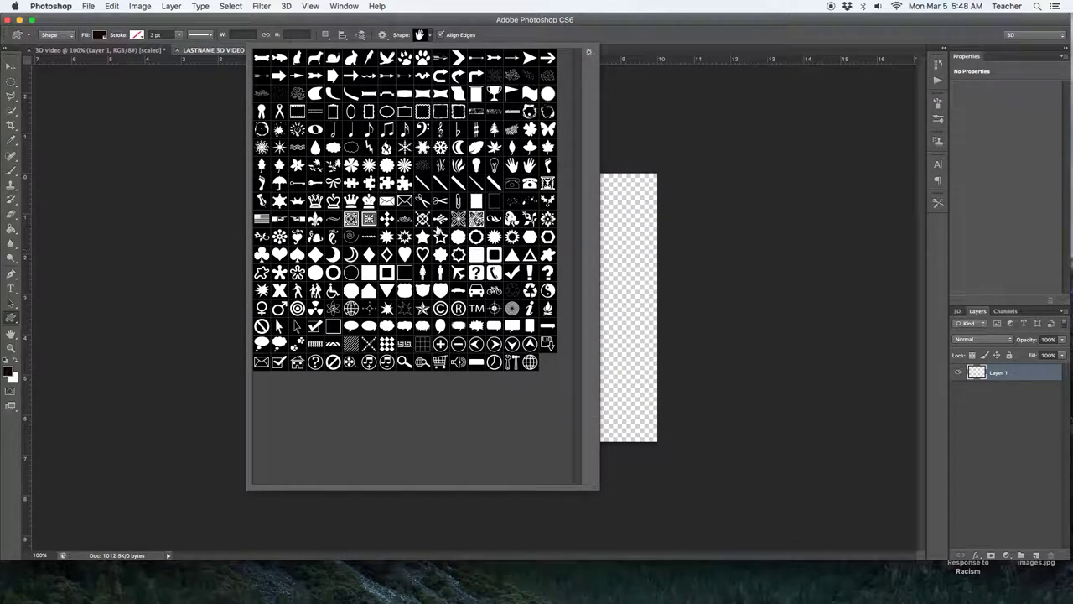
pyautogui.click(350, 272)
pyautogui.click(618, 273)
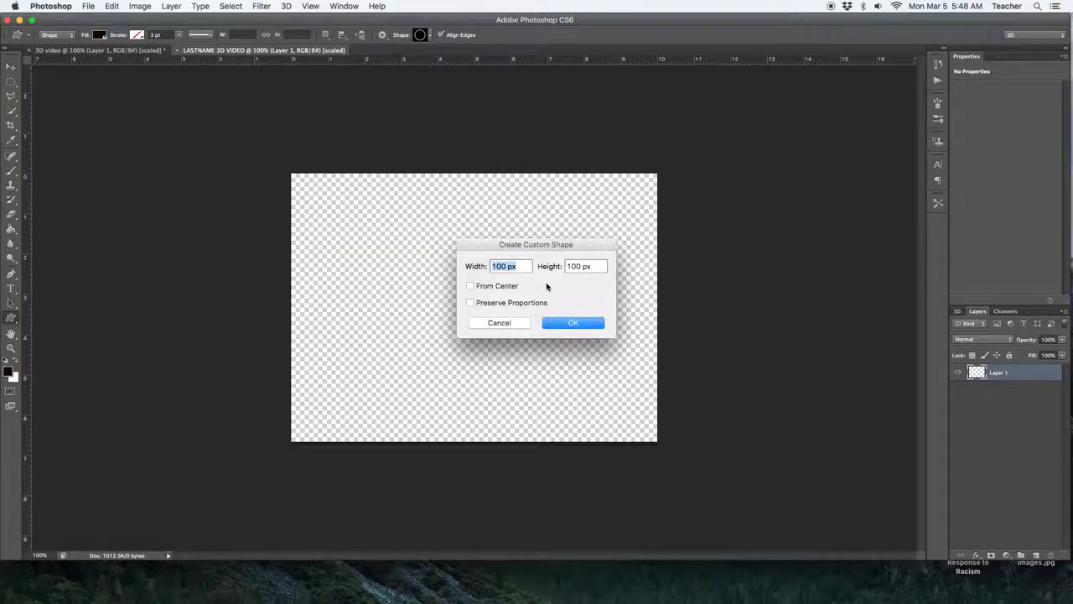
pyautogui.click(500, 323)
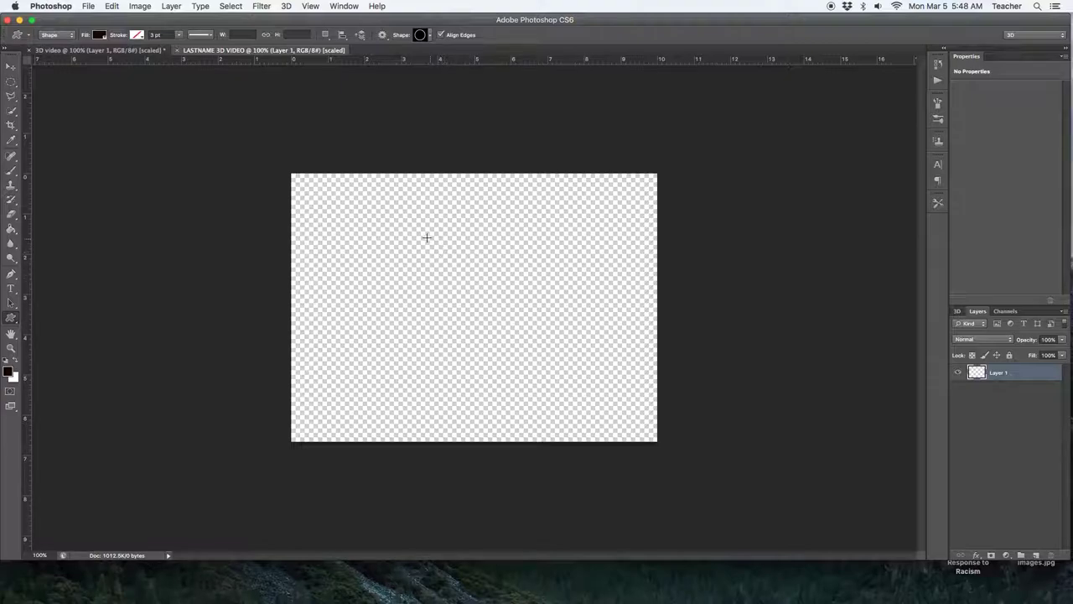
pyautogui.moveTo(416, 239); pyautogui.dragTo(526, 376)
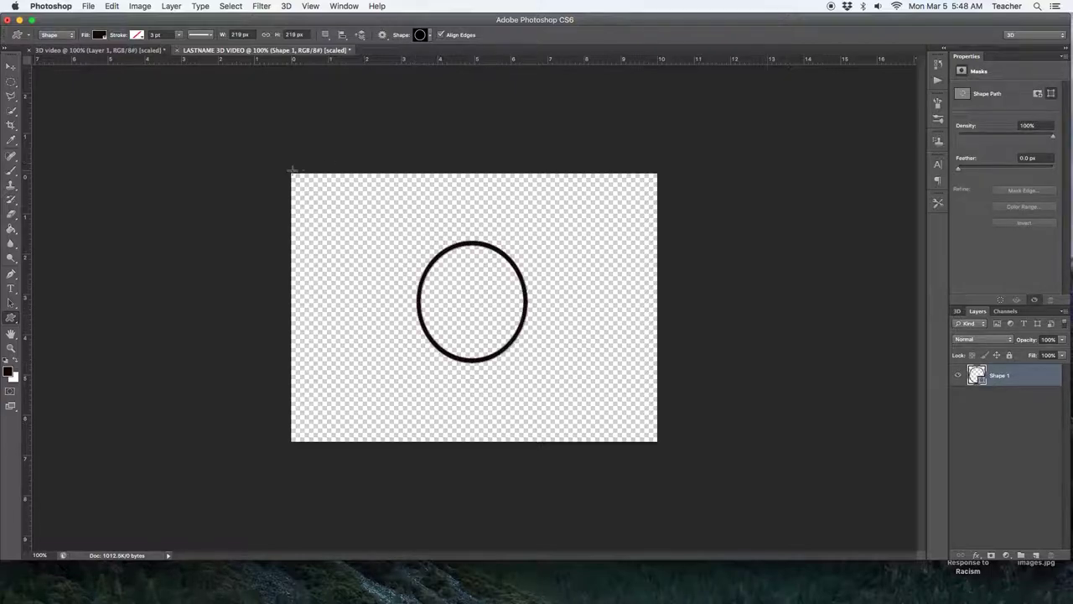
# Choose the five-petal flower custom shape and add a new layer above the circle.
pyautogui.click(424, 37)
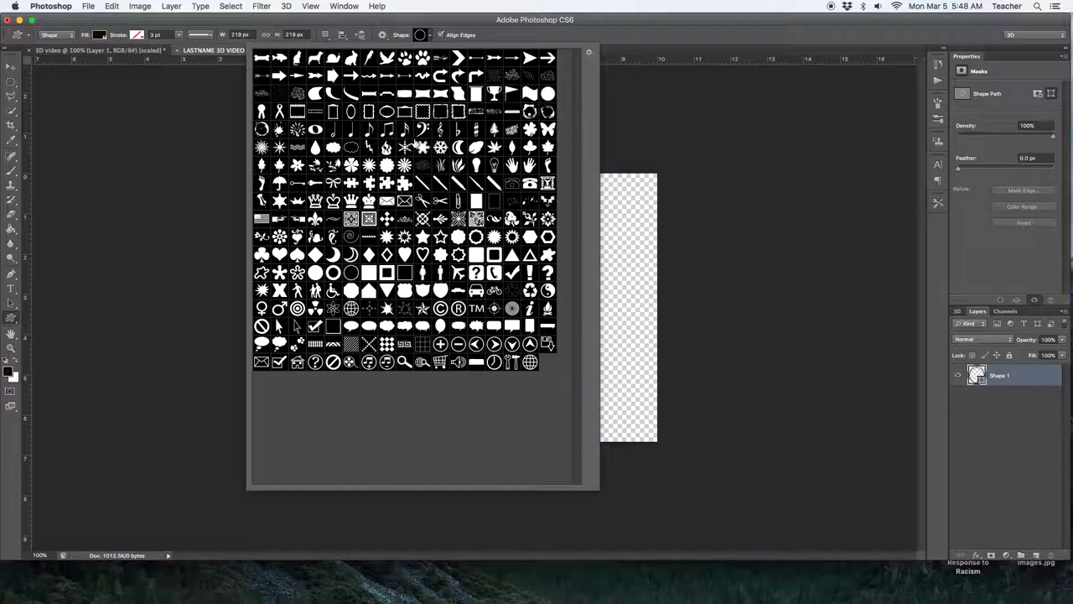
pyautogui.click(351, 166)
pyautogui.click(617, 239)
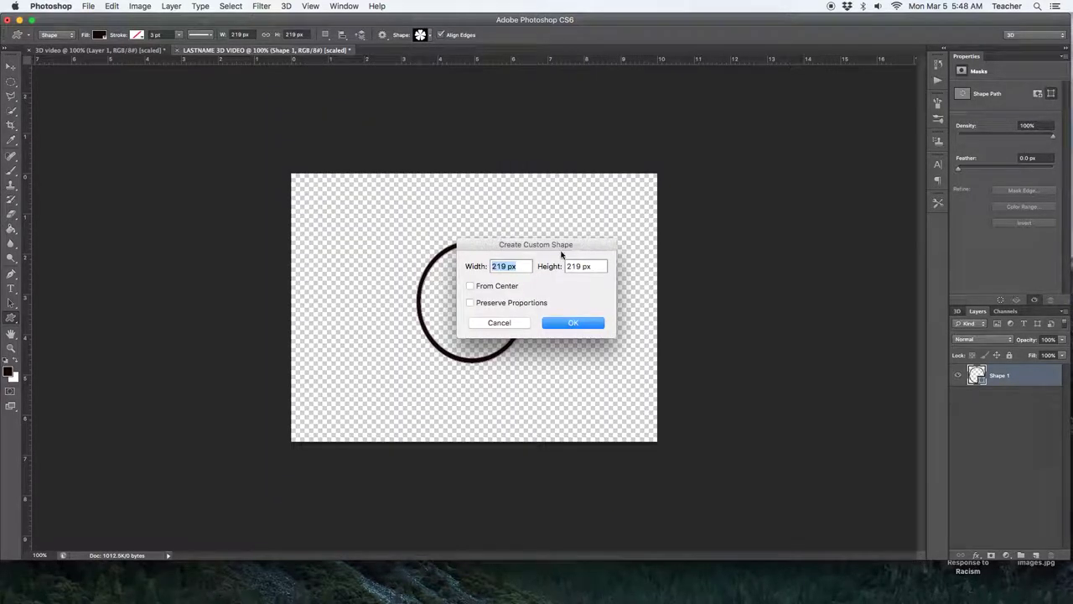
pyautogui.click(499, 323)
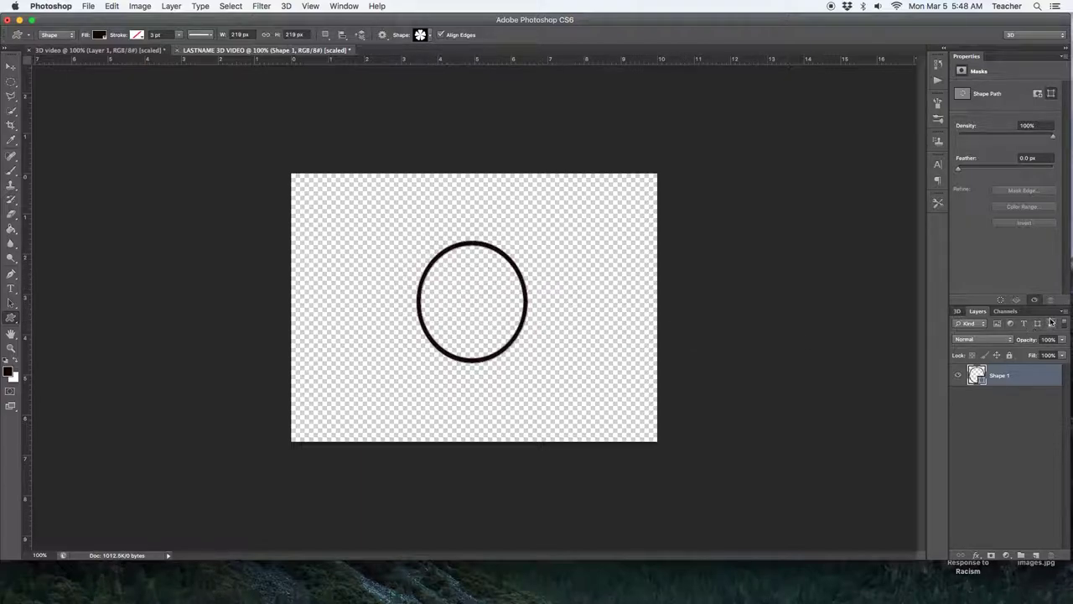
pyautogui.click(1064, 313)
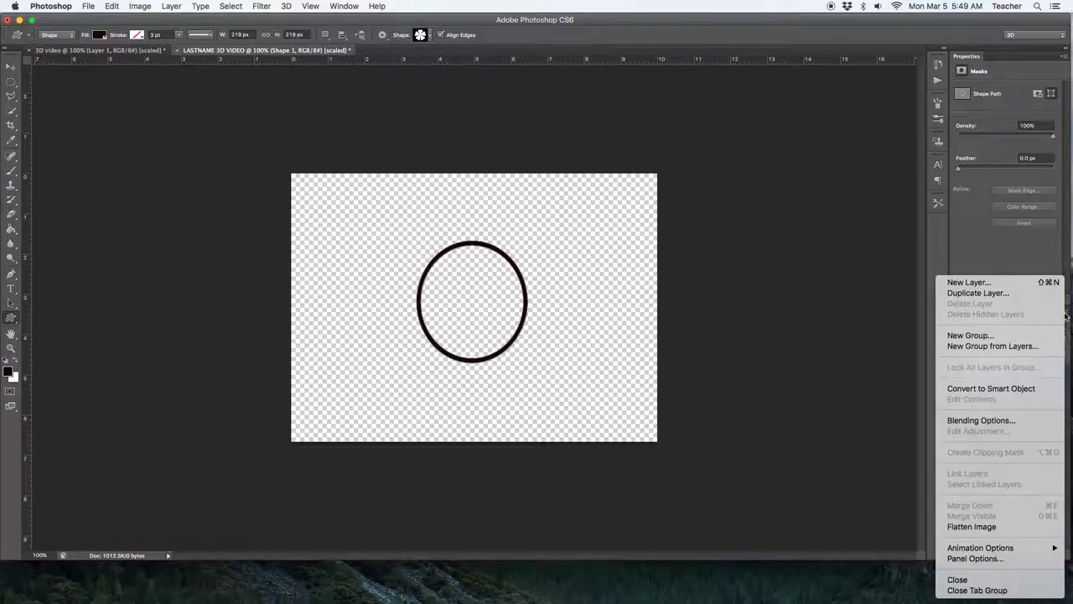
pyautogui.click(966, 284)
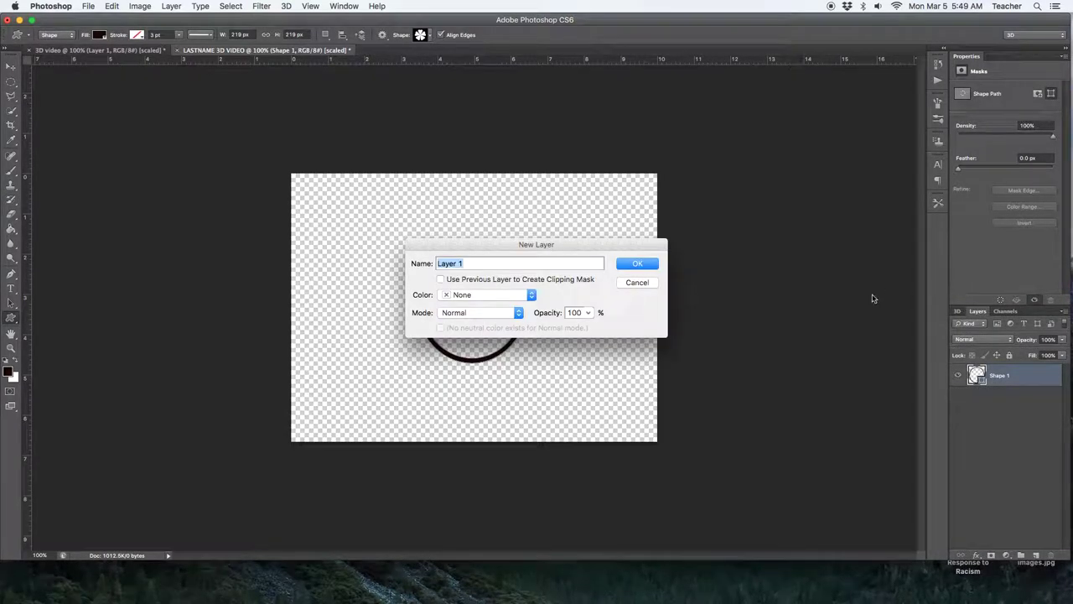
pyautogui.click(636, 265)
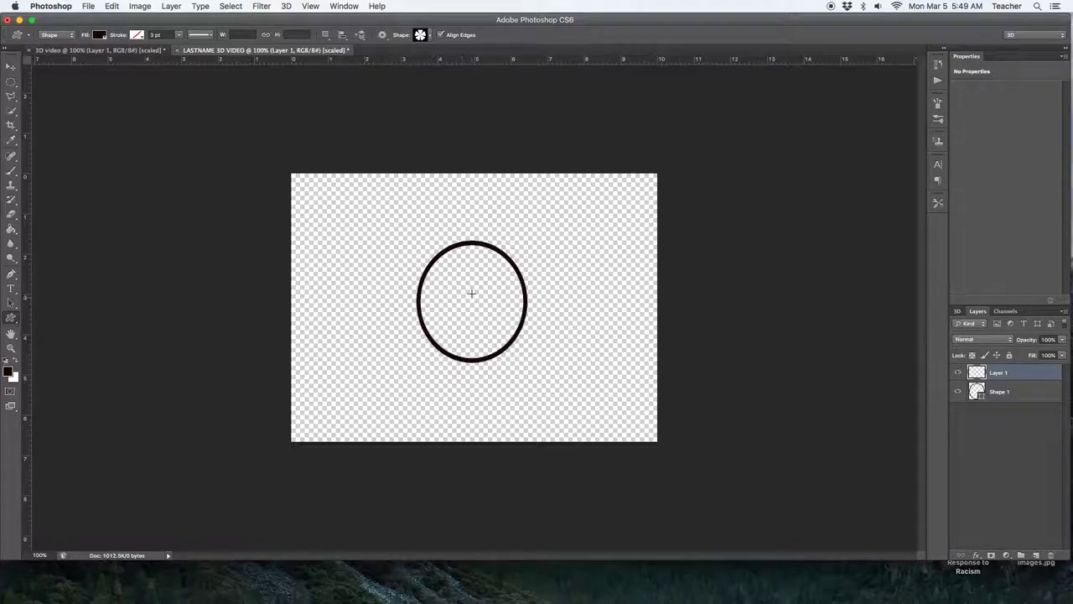
# Draw the flower about 174 x 168 px inside the circle and move it down to centre it in the ring.
pyautogui.moveTo(433, 247); pyautogui.dragTo(516, 355)
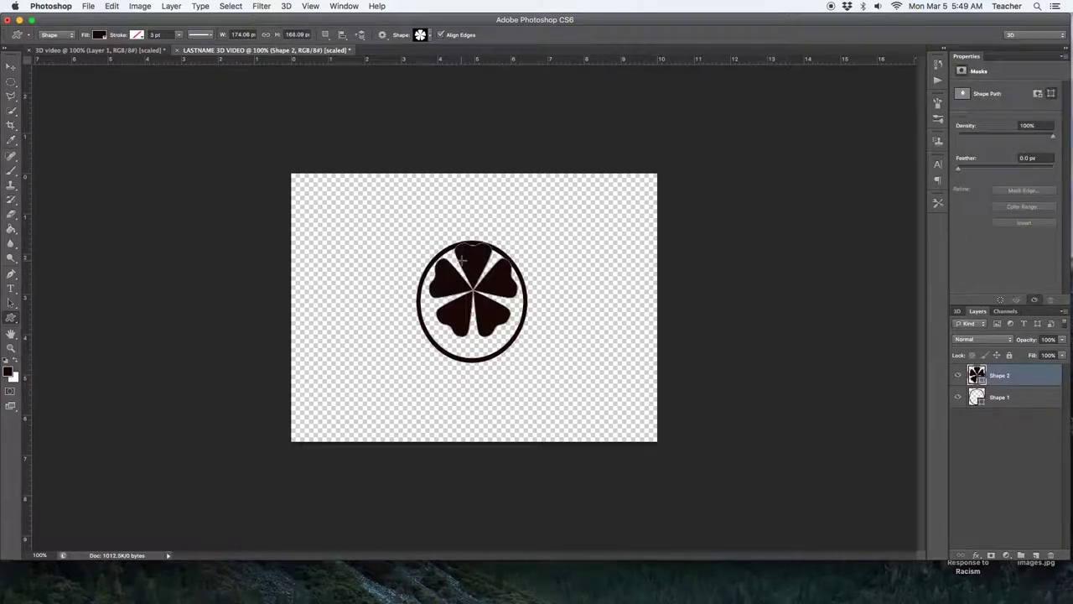
pyautogui.click(11, 67)
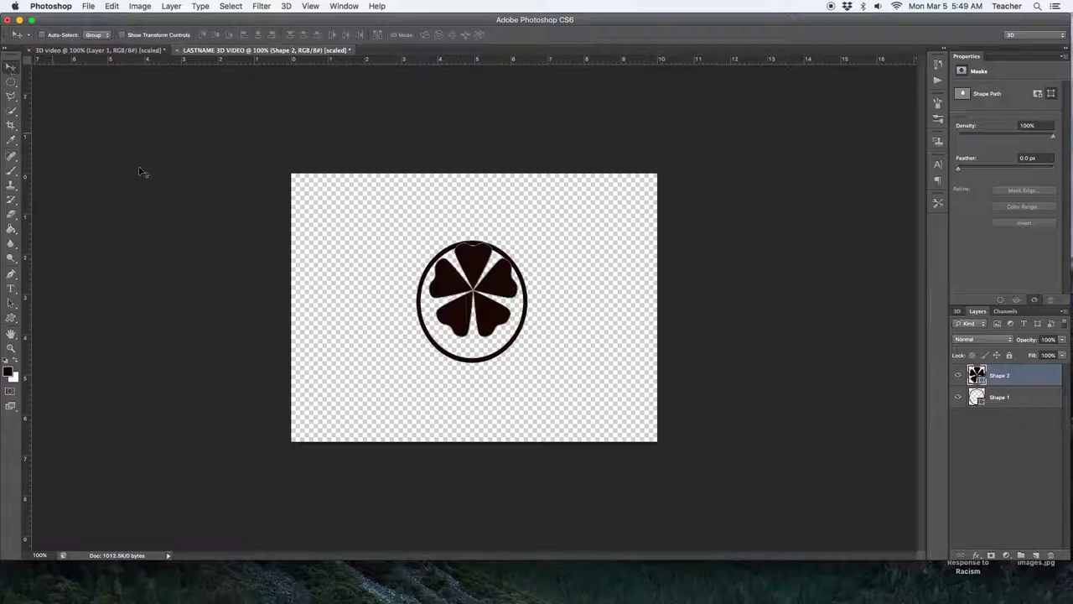
pyautogui.moveTo(475, 266); pyautogui.dragTo(474, 280)
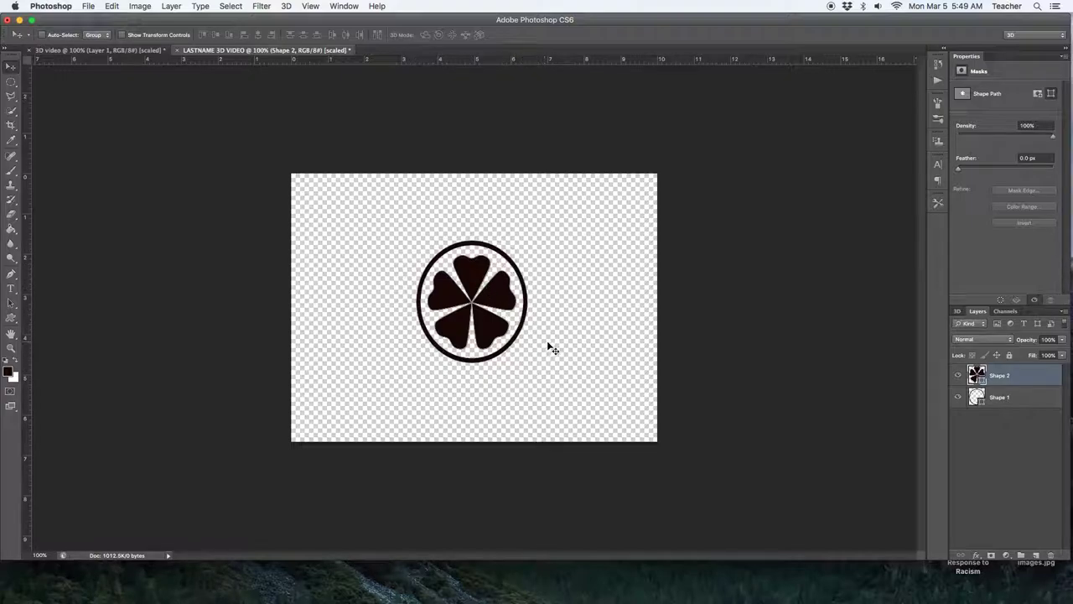
# Merge the flower and circle shape layers into one shape layer.
pyautogui.click(1021, 401)
pyautogui.click(1017, 377)
pyautogui.keyDown('shift'); pyautogui.click(1014, 400); pyautogui.keyUp('shift')
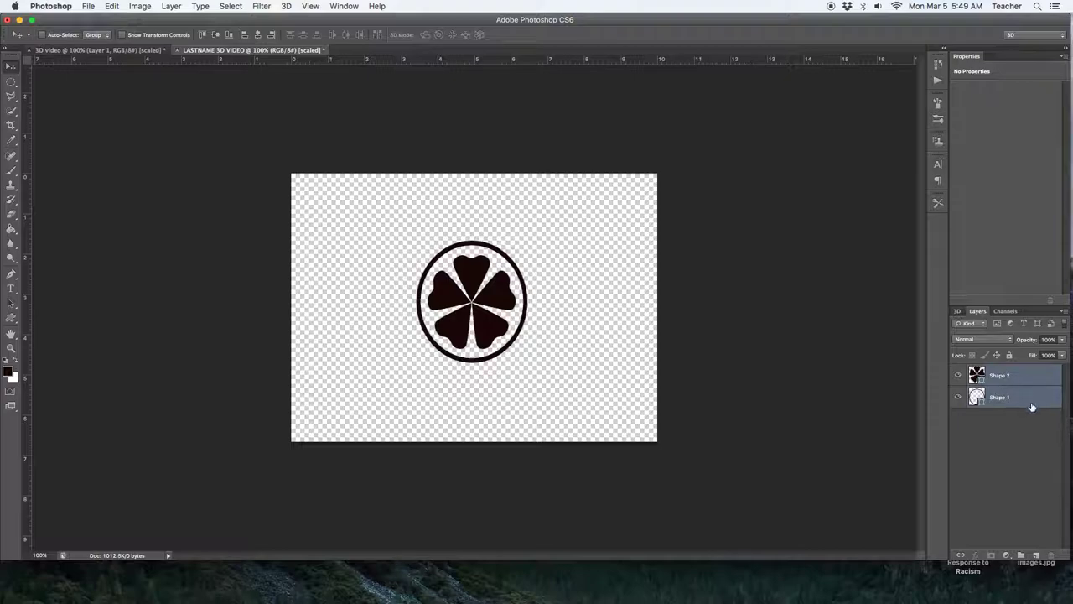
pyautogui.click(1064, 314)
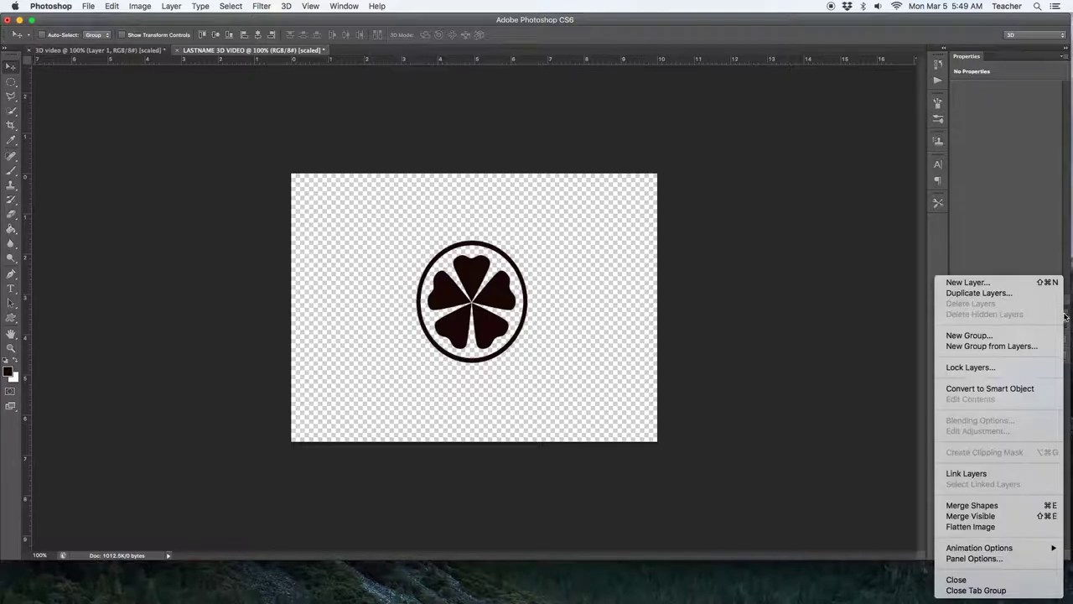
pyautogui.click(966, 505)
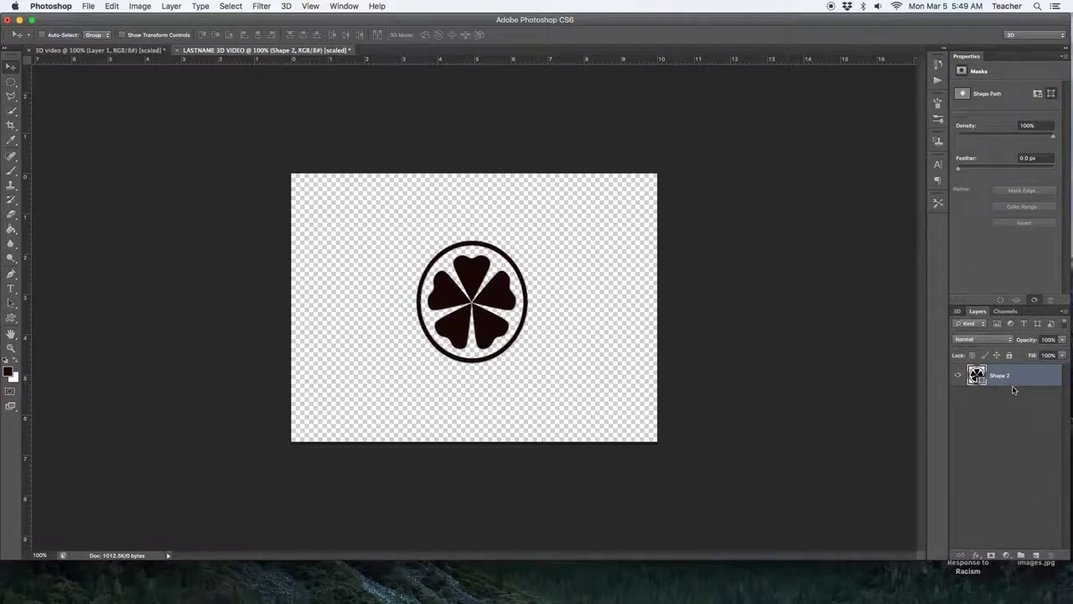
# Create a text box across the full canvas width over the middle of the emblem.
pyautogui.click(11, 289)
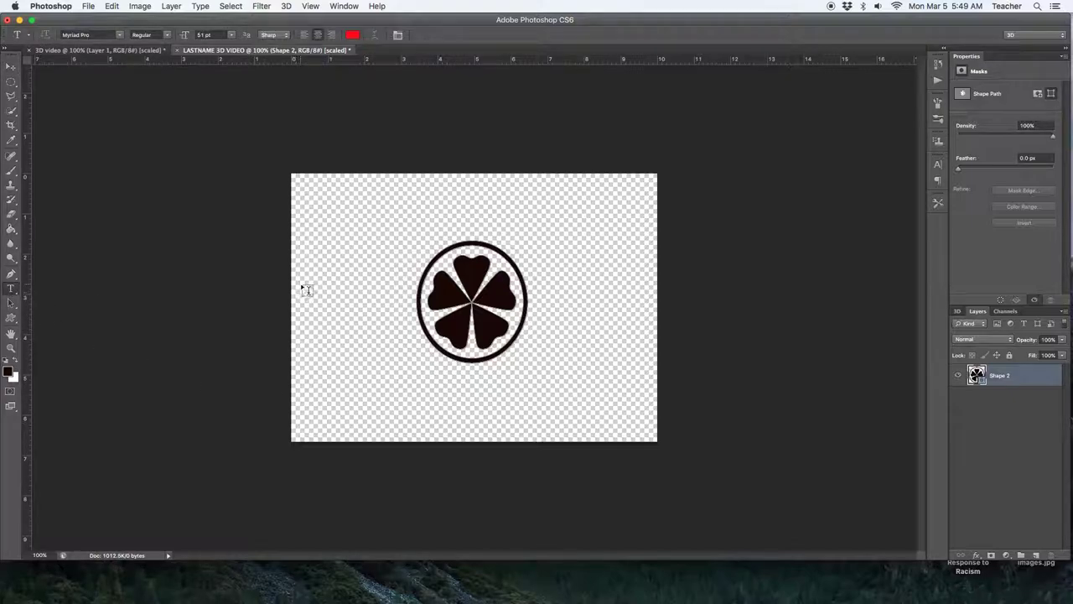
pyautogui.moveTo(293, 279); pyautogui.dragTo(673, 348)
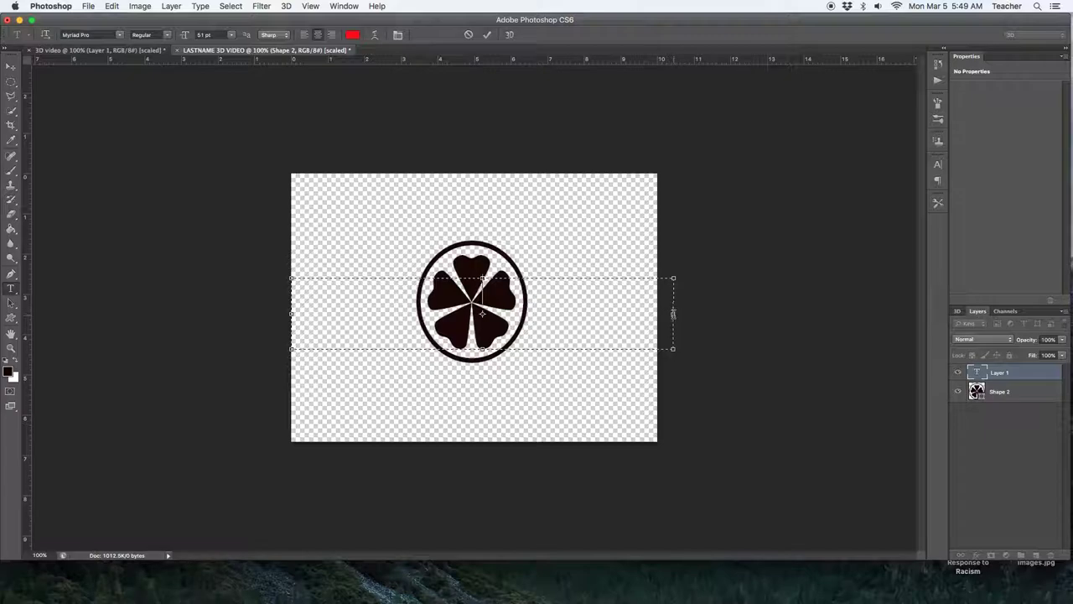
pyautogui.moveTo(671, 314); pyautogui.dragTo(656, 314)
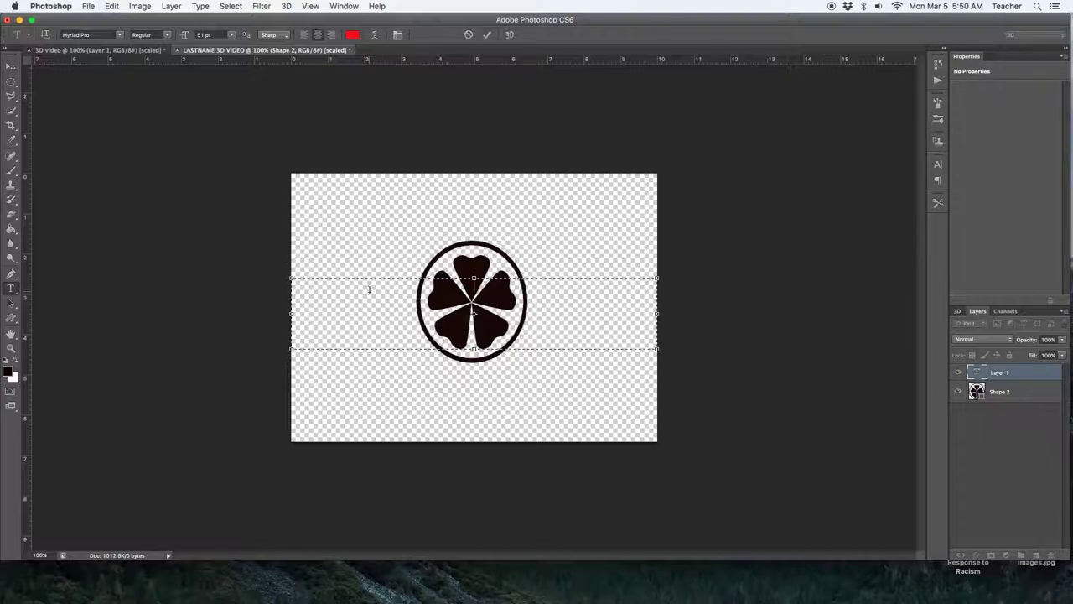
# Enter the company name "CLOVER RIMS COMPANY" in the text box.
pyautogui.write('C:OVER')
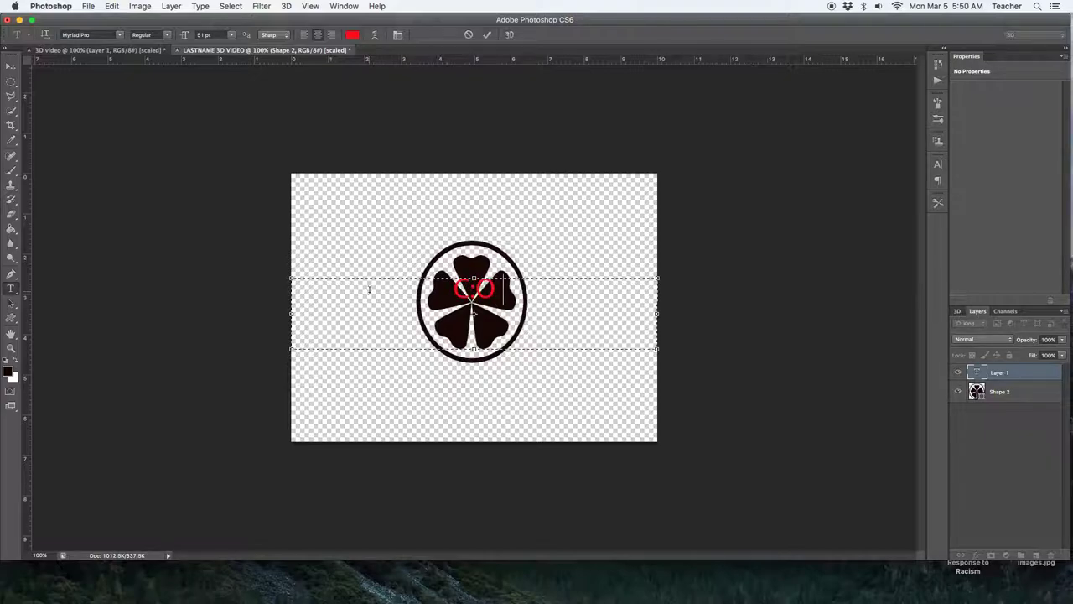
pyautogui.write(' RIMS')
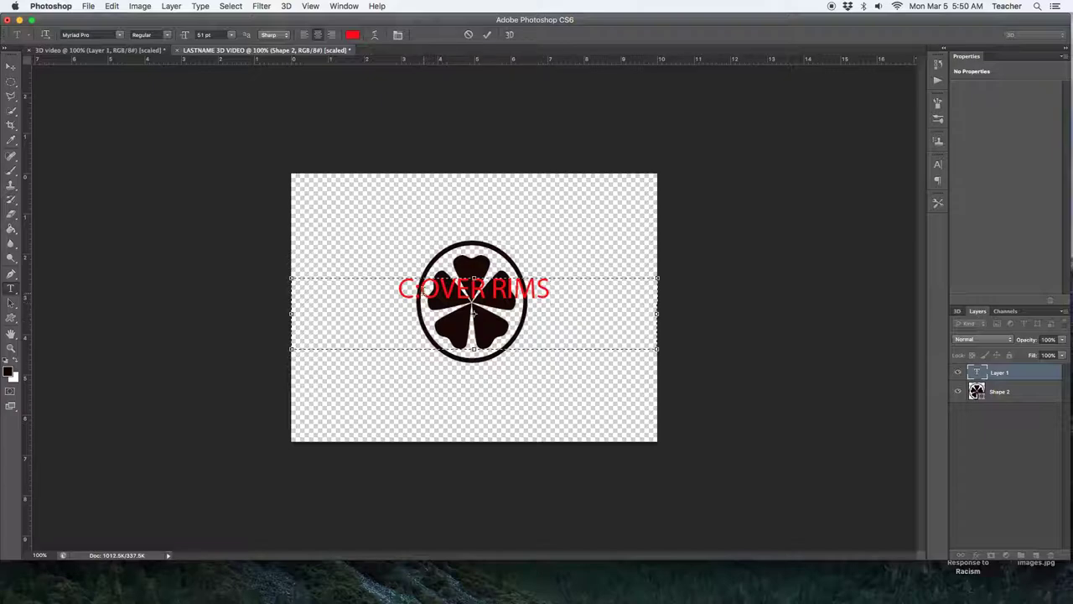
pyautogui.click(415, 288)
pyautogui.write('LOVER')
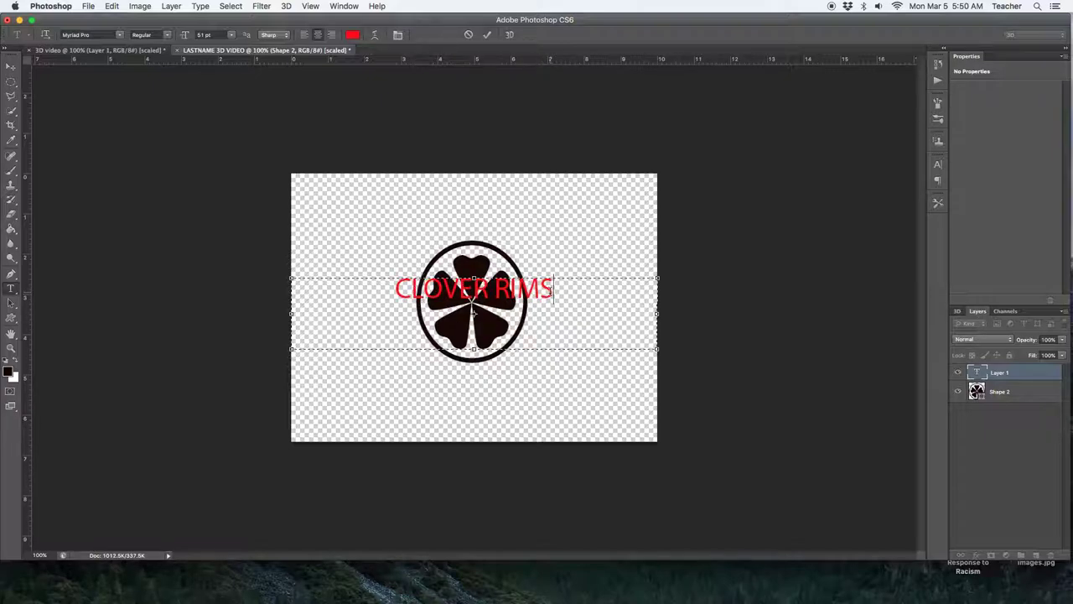
pyautogui.write(' RIMS C')
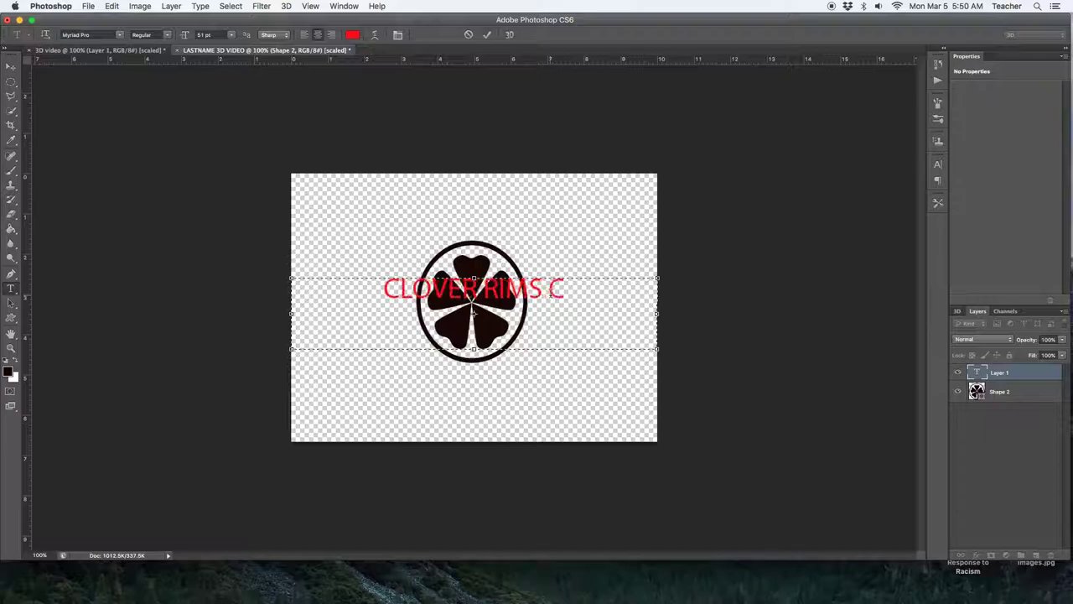
pyautogui.write('OMPANY')
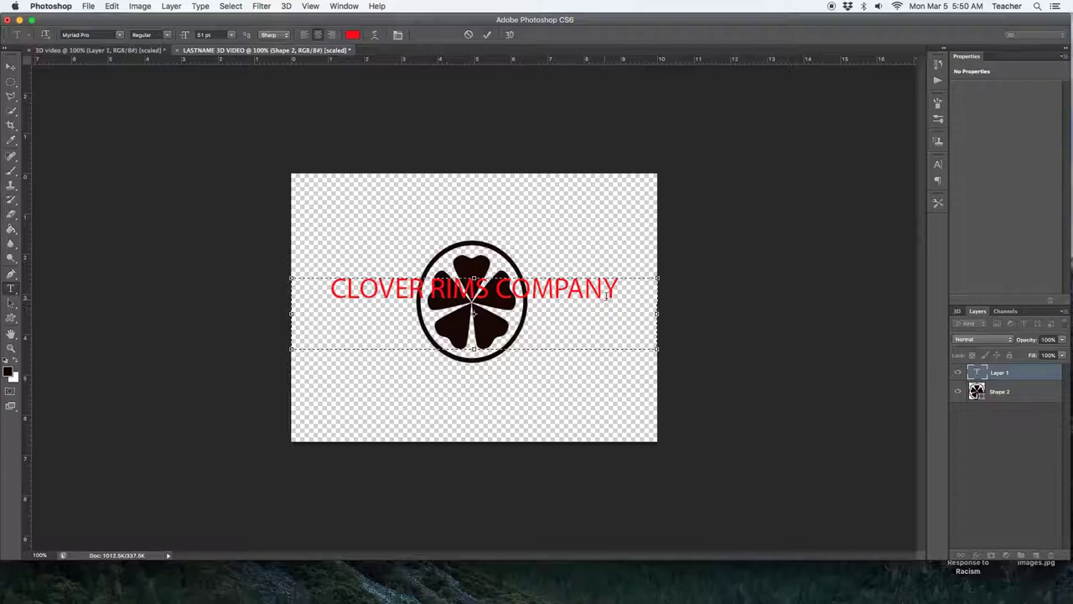
pyautogui.hotkey('shift', 'Left')
pyautogui.hotkey('shift', 'Left')
pyautogui.hotkey('shift', 'Left')
pyautogui.hotkey('shift', 'Left')
pyautogui.hotkey('shift', 'Left')
pyautogui.hotkey('shift', 'Left')
pyautogui.hotkey('shift', 'Left')
pyautogui.hotkey('shift', 'Left')
pyautogui.hotkey('shift', 'Left')
pyautogui.hotkey('shift', 'Left')
pyautogui.hotkey('shift', 'Left')
pyautogui.hotkey('shift', 'Left')
pyautogui.hotkey('shift', 'Left')
pyautogui.hotkey('shift', 'Left')
pyautogui.hotkey('shift', 'Left')
pyautogui.hotkey('shift', 'Left')
pyautogui.hotkey('shift', 'Left')
pyautogui.hotkey('shift', 'Left')
pyautogui.hotkey('shift', 'Left')
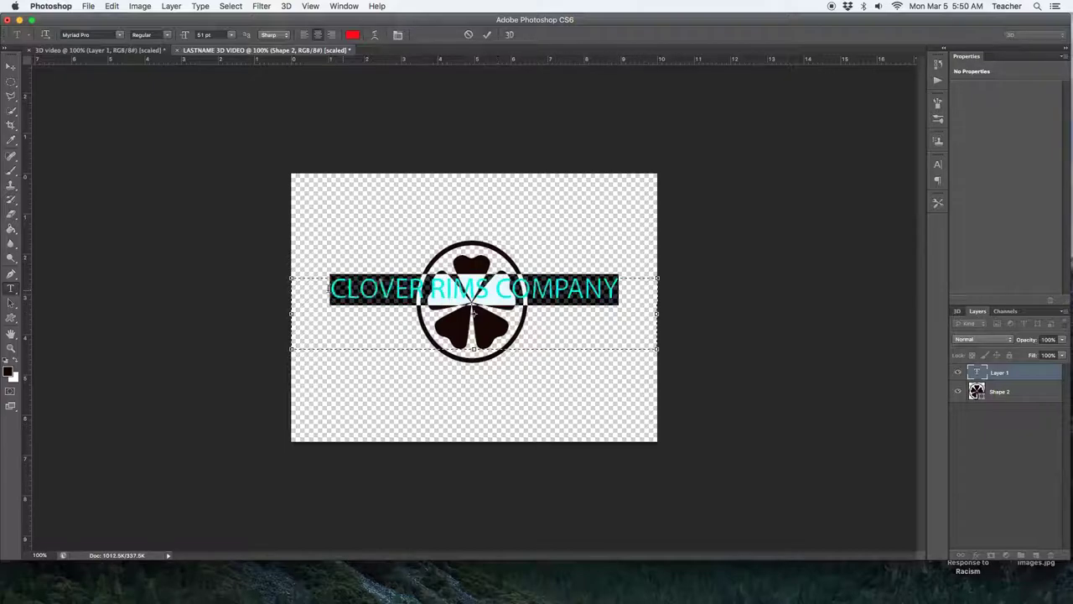
# Commit the company name text and move it down over the lower half of the emblem.
pyautogui.click(11, 66)
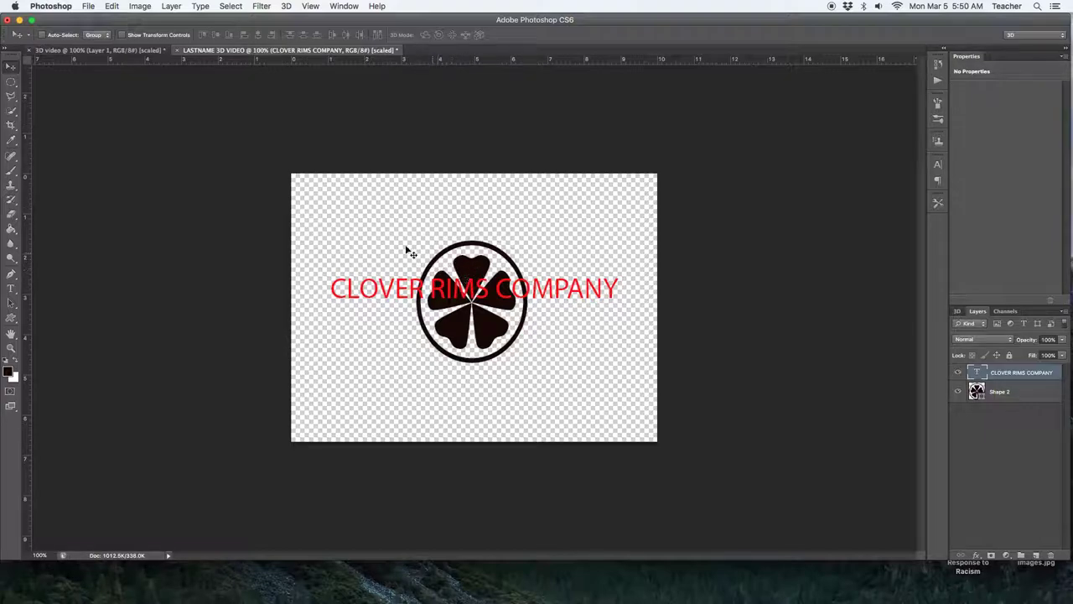
pyautogui.moveTo(480, 205); pyautogui.dragTo(495, 225)
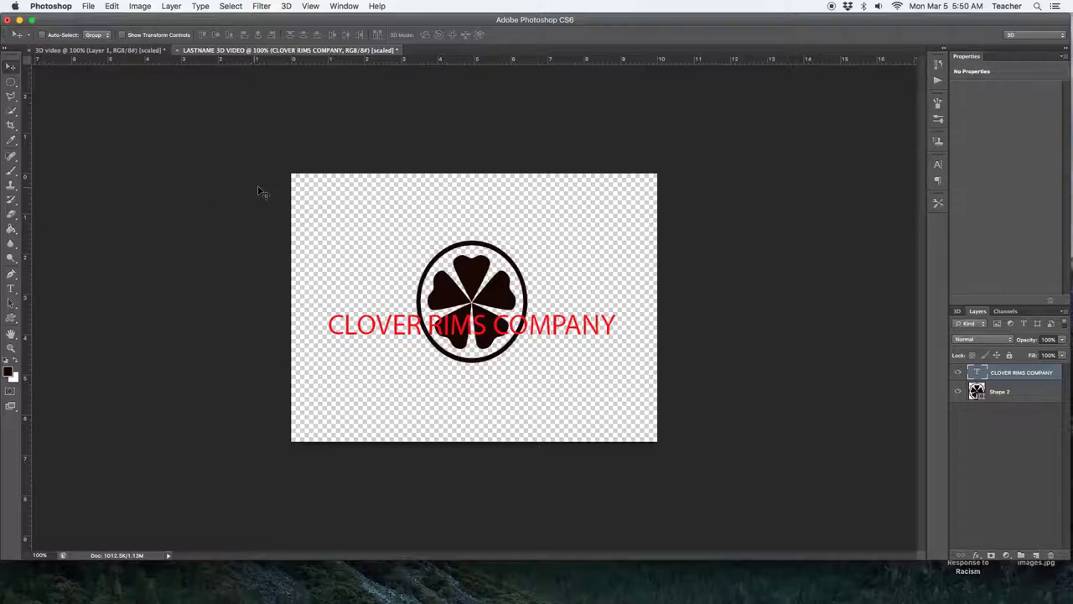
# Add a horizontal and a vertical guide through the canvas centre and centre the Shape 2 emblem on their crossing.
pyautogui.moveTo(490, 63); pyautogui.dragTo(474, 307)
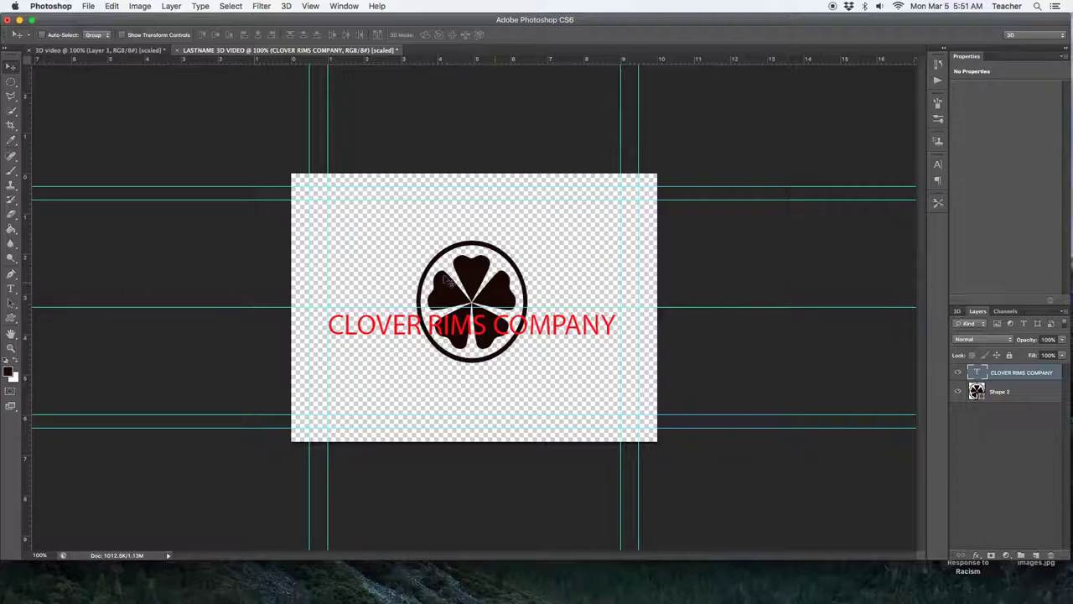
pyautogui.moveTo(27, 277); pyautogui.dragTo(475, 305)
pyautogui.click(994, 390)
pyautogui.moveTo(471, 285); pyautogui.dragTo(472, 286)
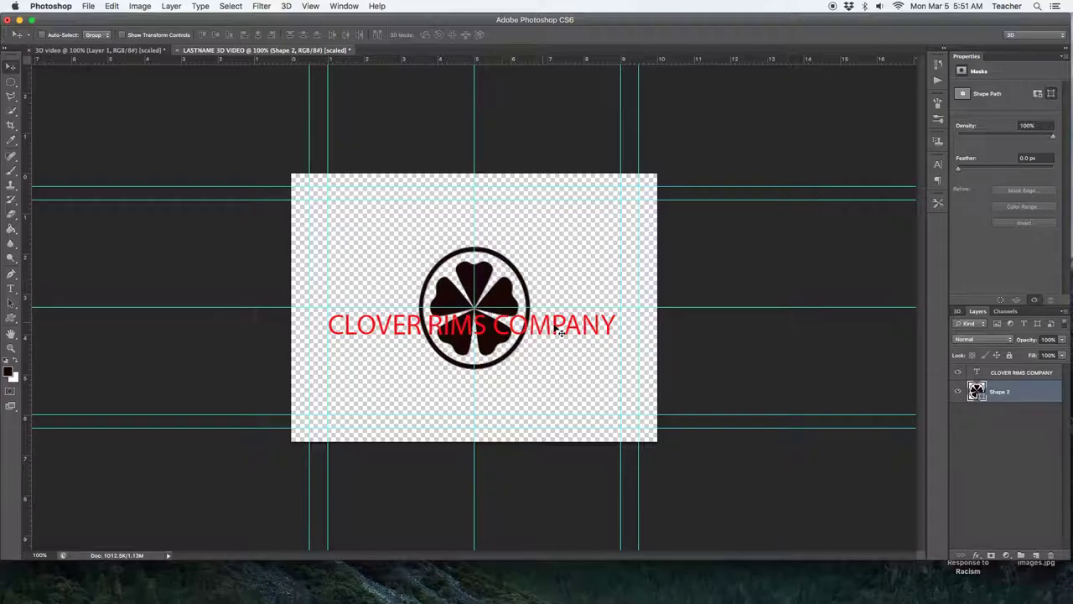
# Select the CLOVER RIMS COMPANY text layer and shift the text slightly down, just below the horizontal centre guide.
pyautogui.click(1002, 373)
pyautogui.moveTo(486, 331); pyautogui.dragTo(483, 330)
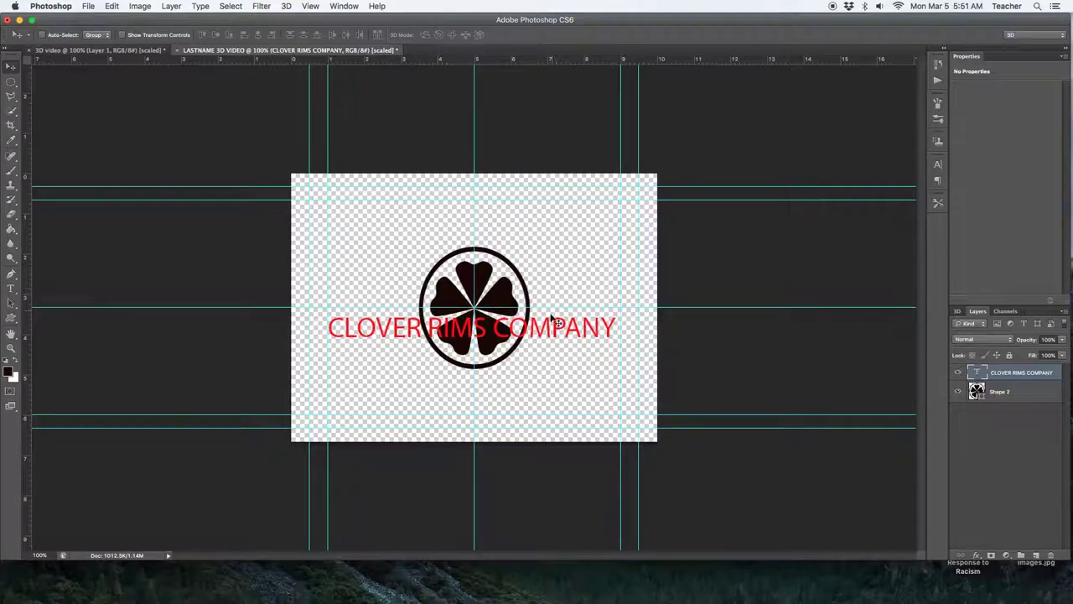